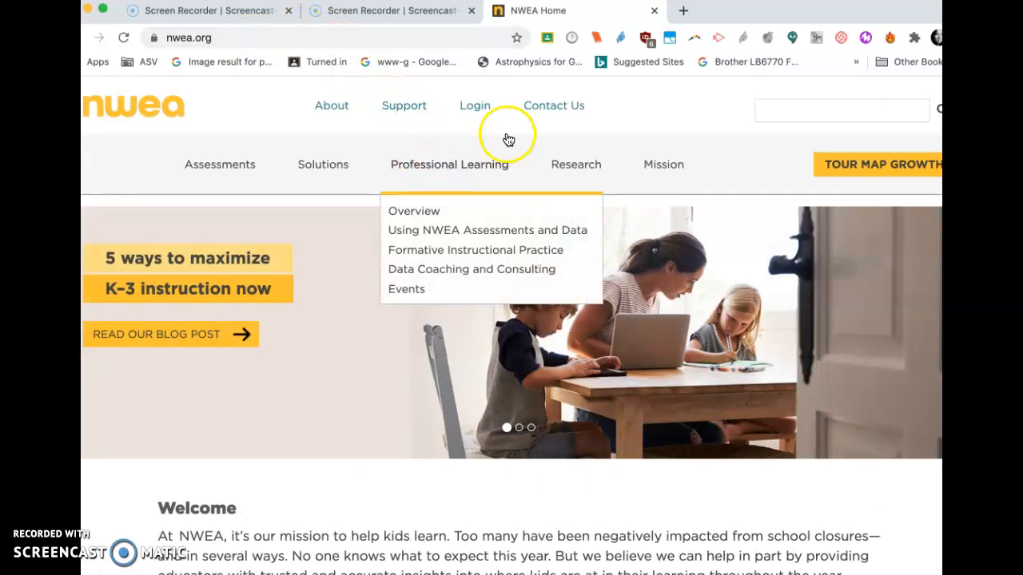
- Go to the MAP Growth login from the NWEA website and log in with the filled-in credentials
{"action": "mouse_move", "coordinate": [472, 120]}
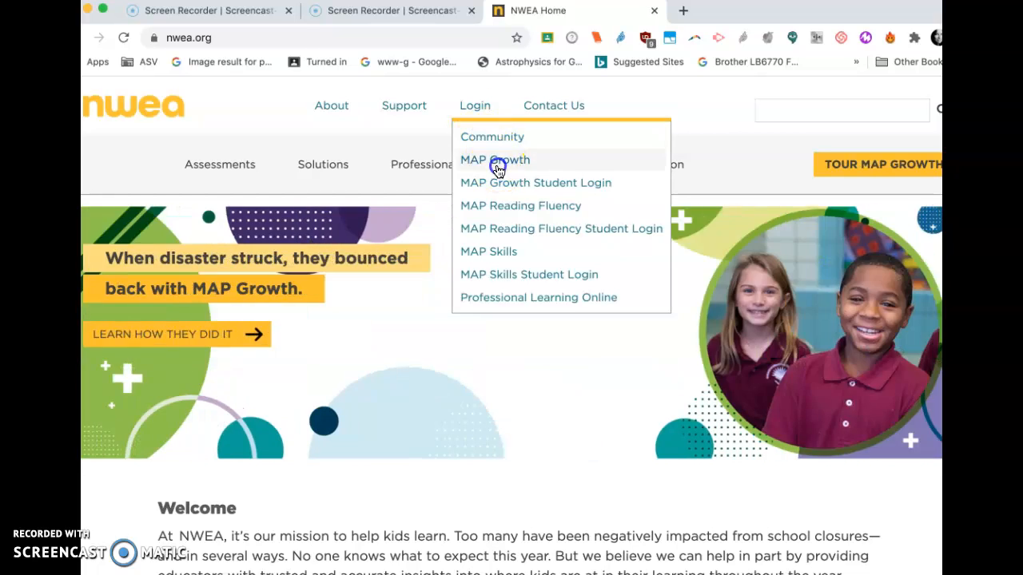
{"action": "left_click", "coordinate": [497, 163]}
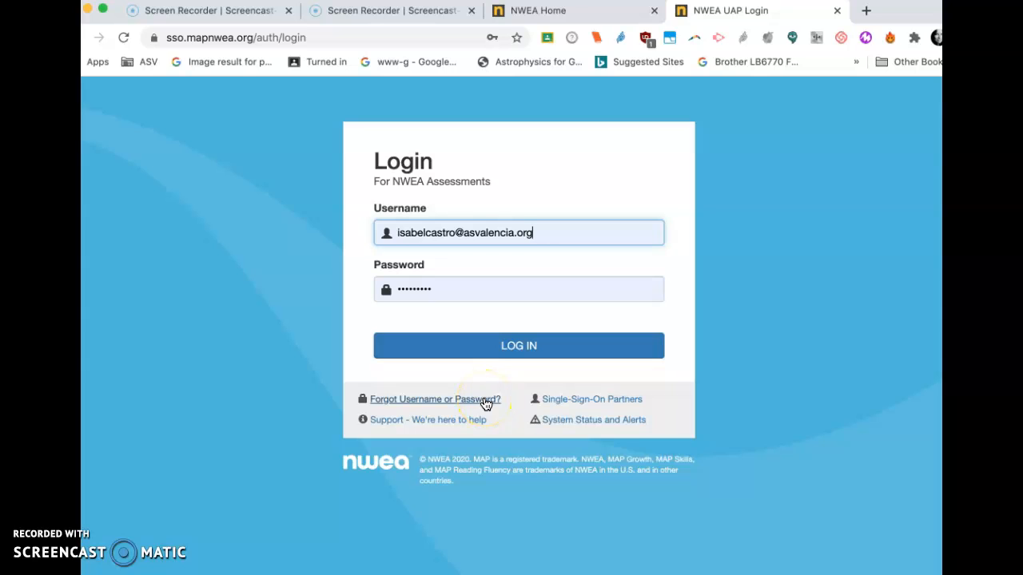
{"action": "left_click", "coordinate": [507, 347]}
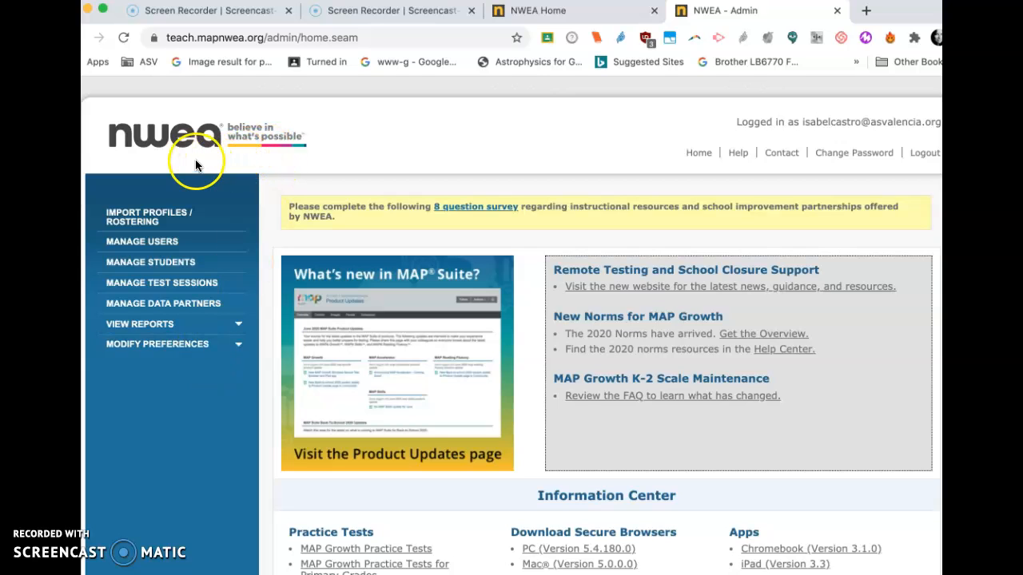
- Start finding students for a new test session, with American School of Valencia as the school
{"action": "left_click", "coordinate": [139, 286]}
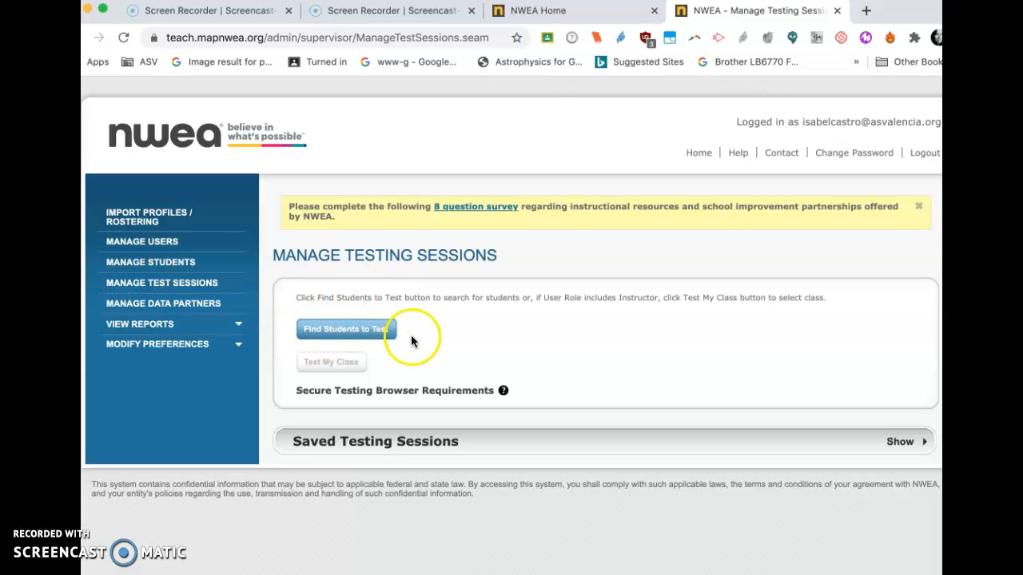
{"action": "left_click", "coordinate": [380, 326]}
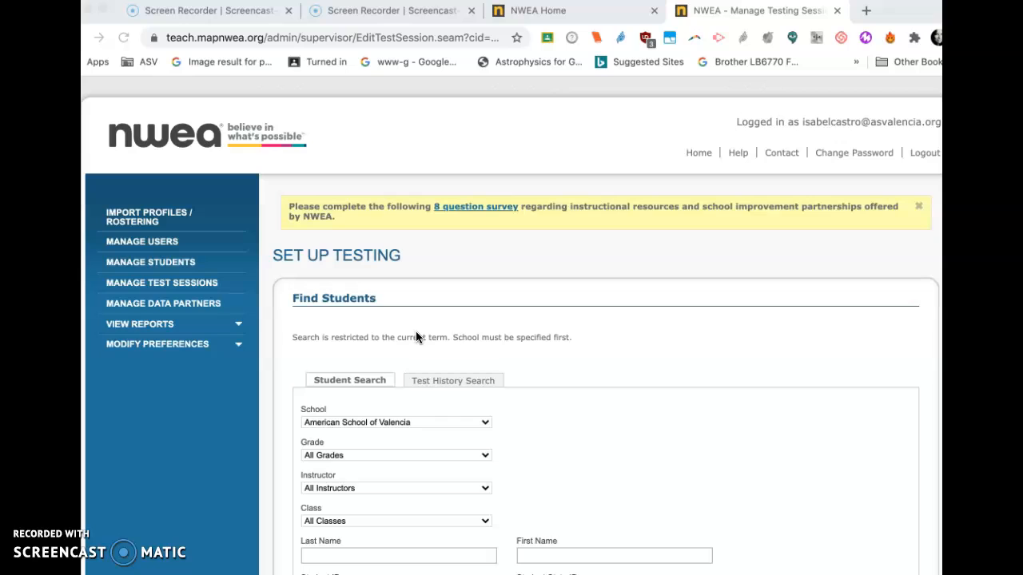
{"action": "left_click", "coordinate": [345, 423]}
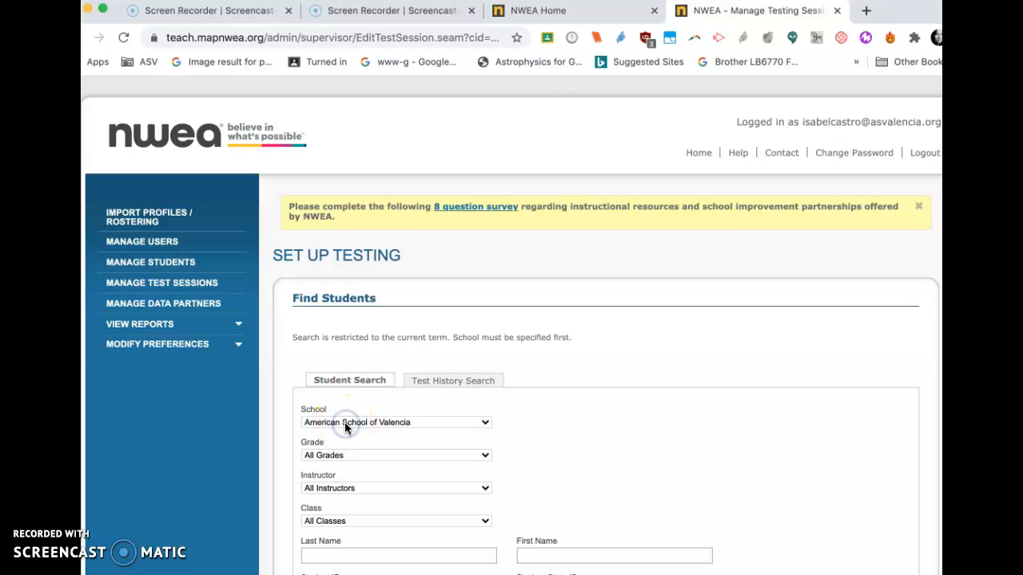
{"action": "left_click", "coordinate": [380, 426]}
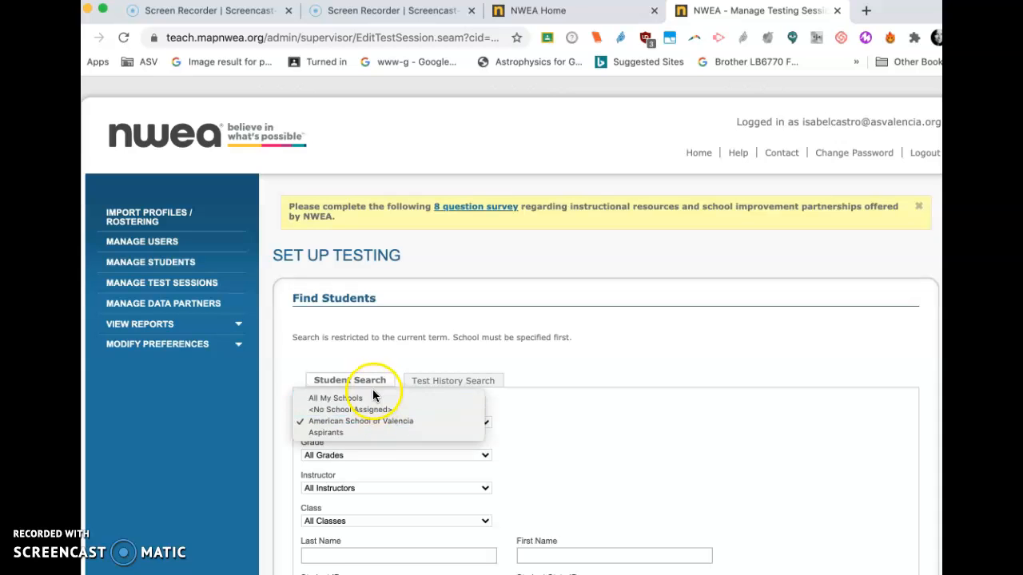
{"action": "left_click", "coordinate": [339, 421]}
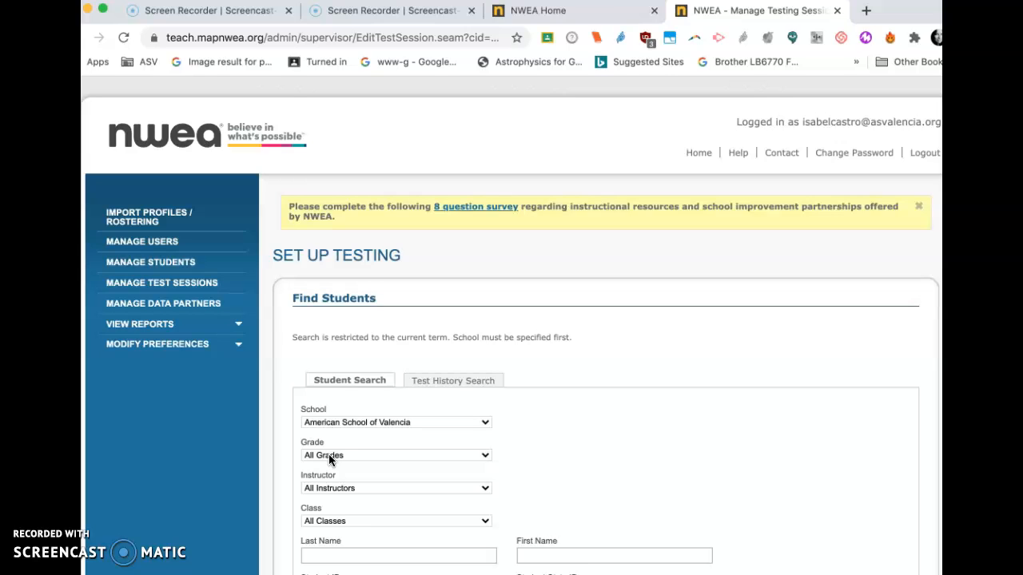
- Narrow the student search to grade 6, the second listed instructor and class 6(1)
{"action": "left_click", "coordinate": [329, 456]}
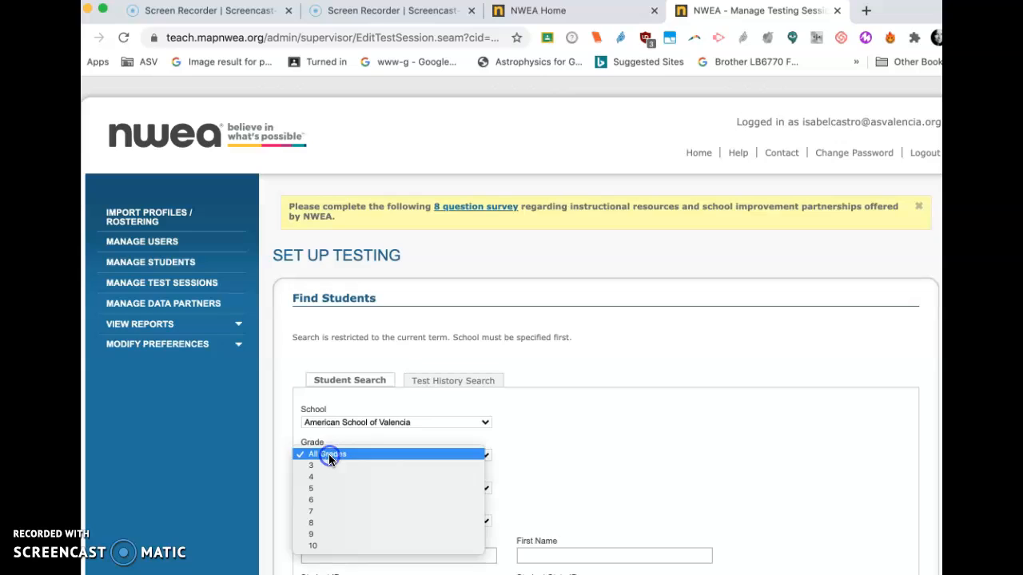
{"action": "left_click", "coordinate": [330, 454]}
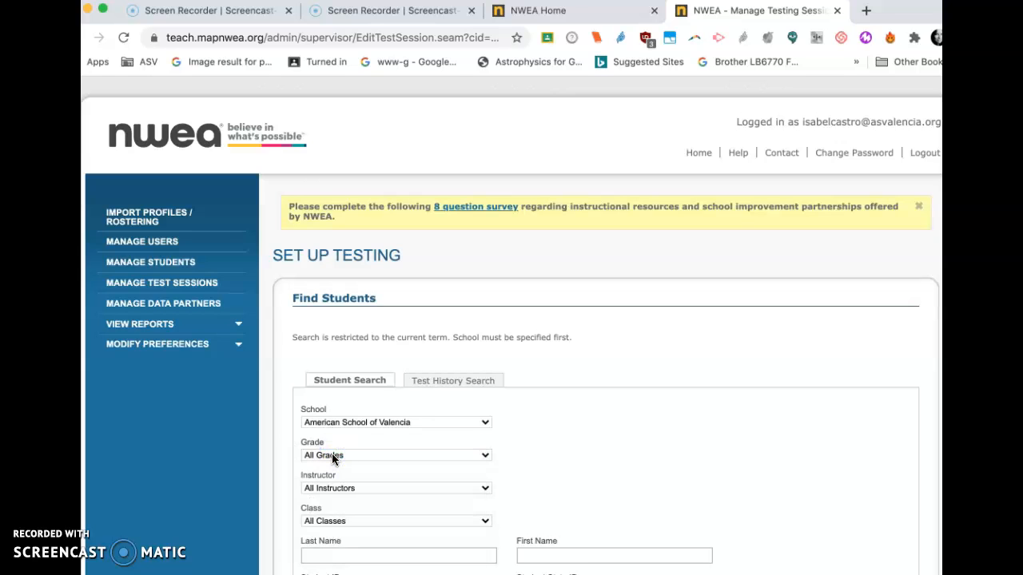
{"action": "left_click", "coordinate": [331, 453]}
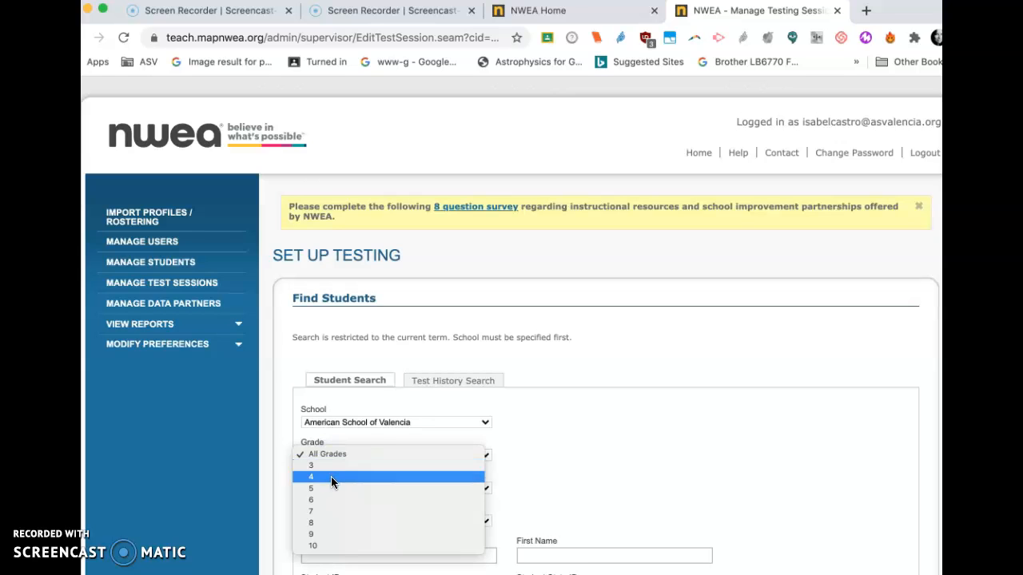
{"action": "left_click", "coordinate": [332, 498]}
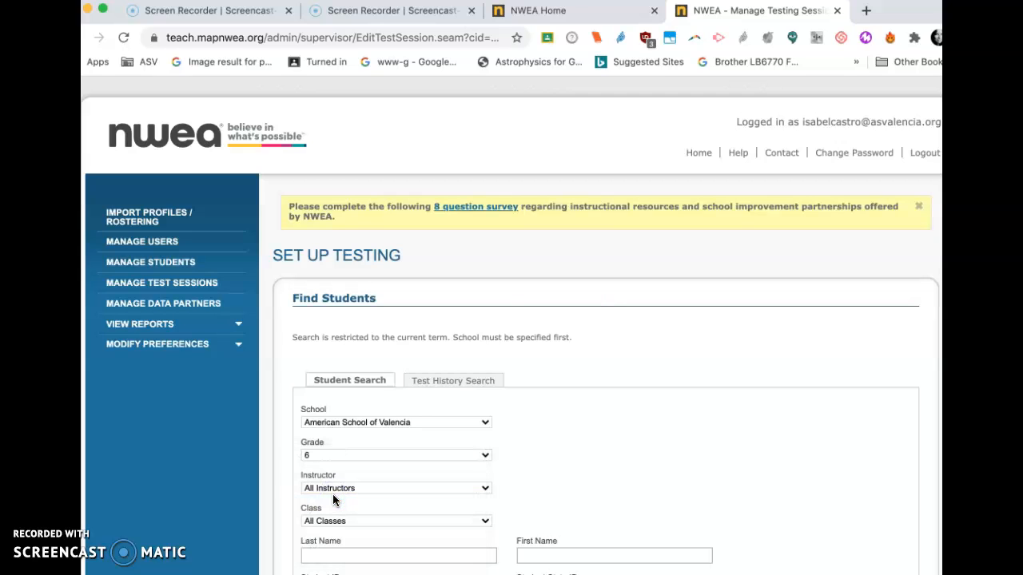
{"action": "left_click", "coordinate": [338, 487]}
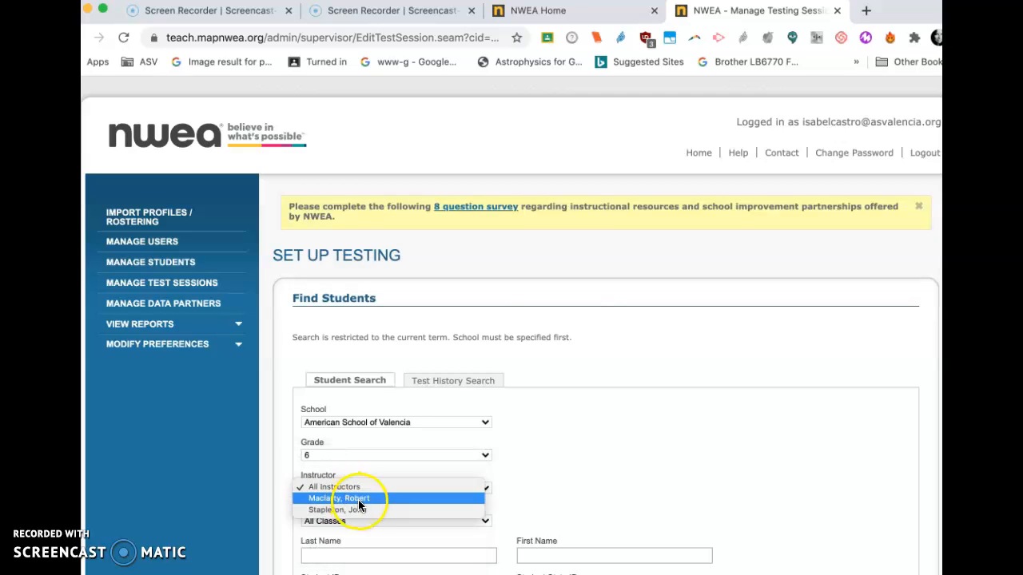
{"action": "left_click", "coordinate": [377, 508]}
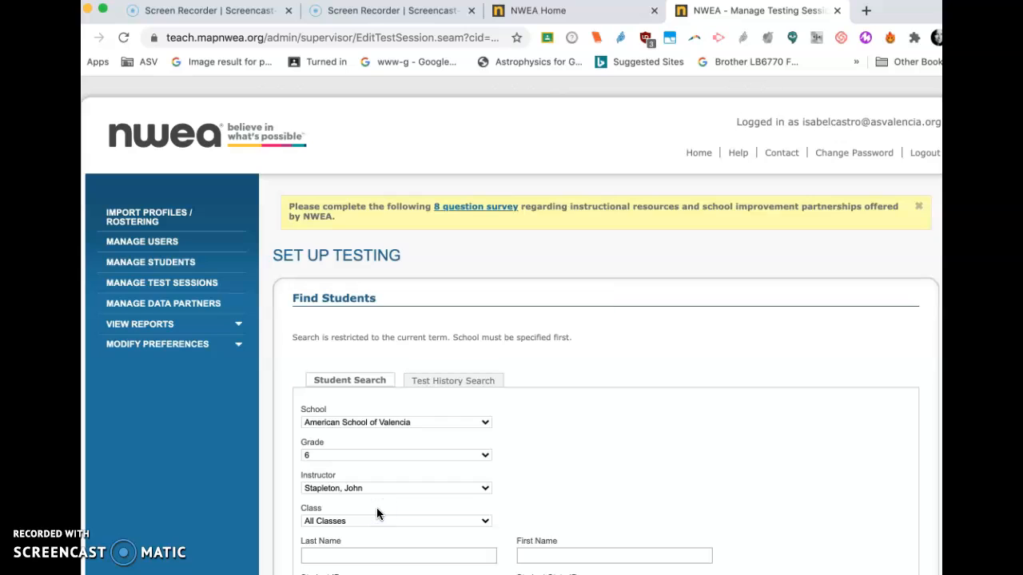
{"action": "left_click", "coordinate": [465, 528]}
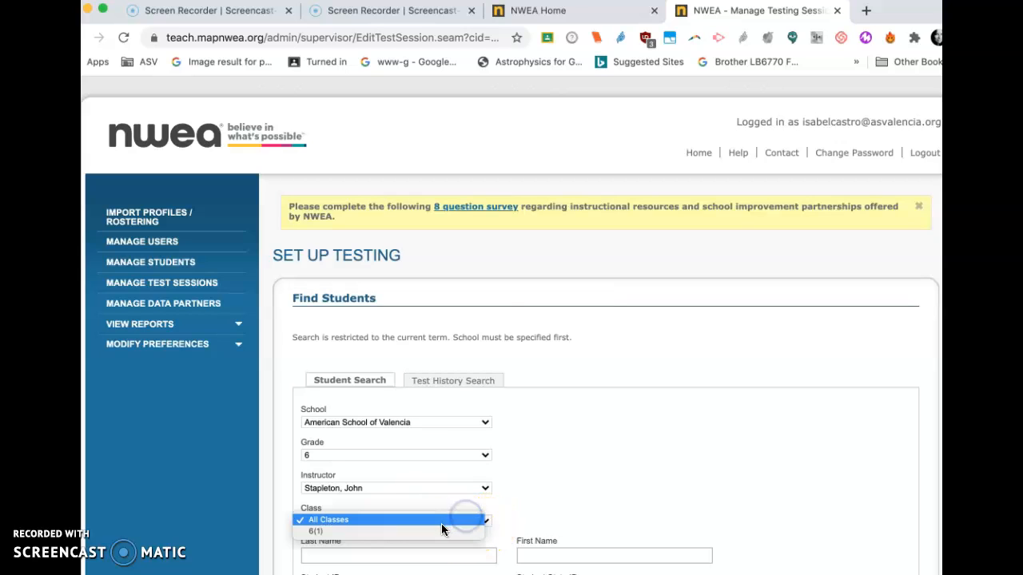
{"action": "left_click", "coordinate": [441, 531]}
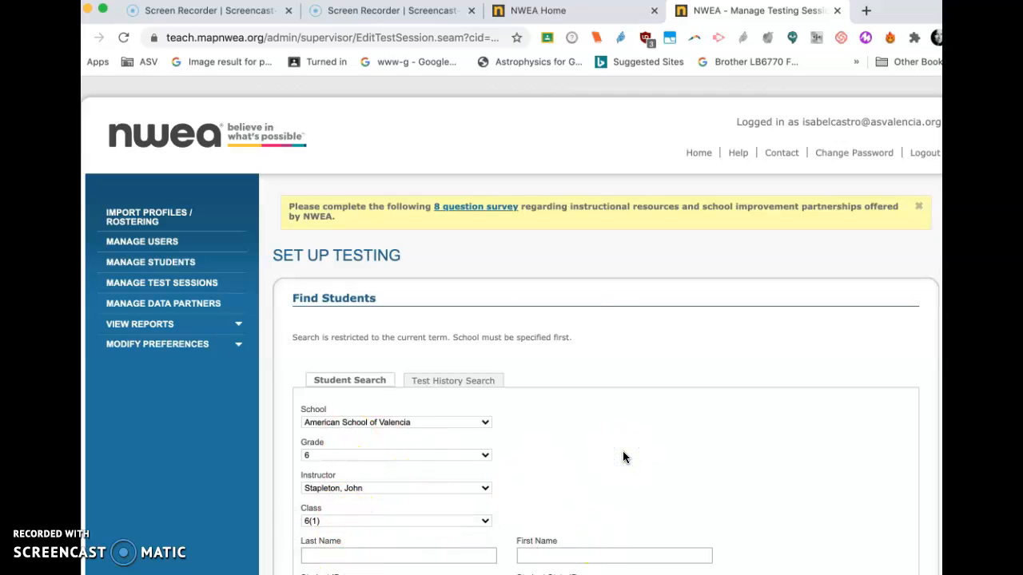
- Run the student search with the chosen school, grade, instructor and class, leaving the name and ID fields empty
{"action": "left_click_drag", "start_coordinate": [651, 441], "coordinate": [687, 397]}
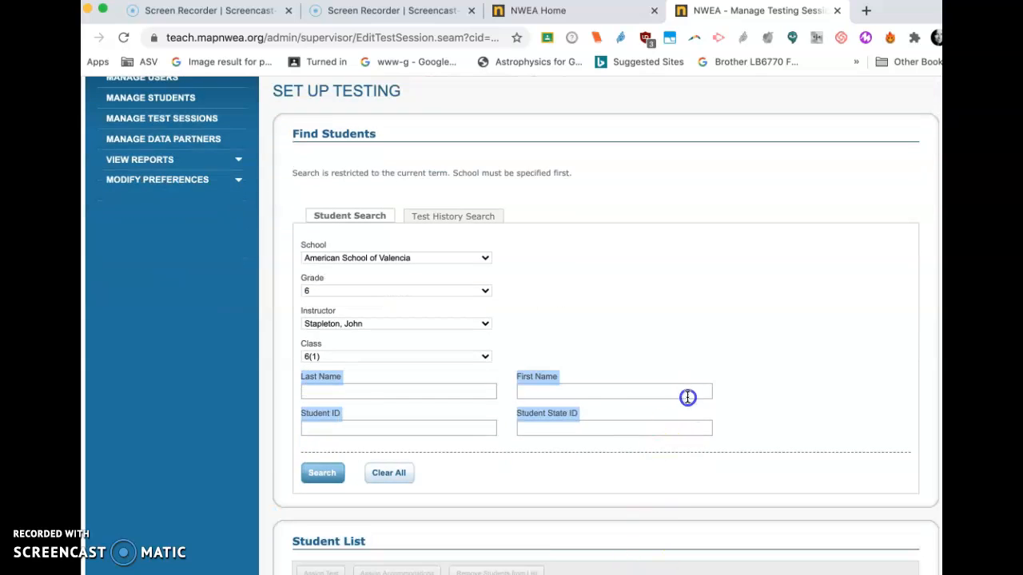
{"action": "left_click", "coordinate": [305, 476]}
{"action": "left_click", "coordinate": [370, 474]}
{"action": "left_click", "coordinate": [322, 470]}
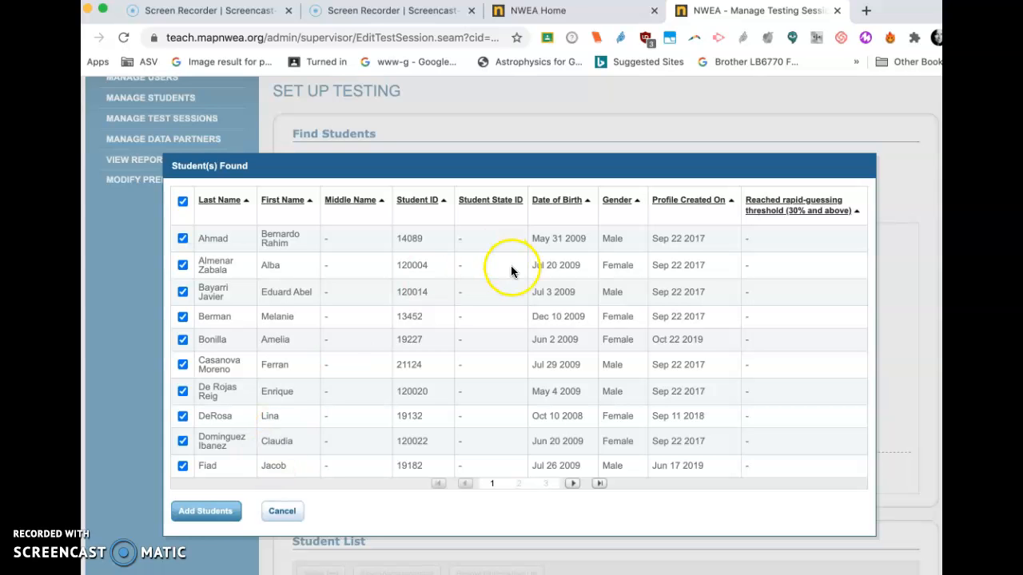
- Check every page of the found students and add them all to the session's student list
{"action": "scroll", "coordinate": [515, 269], "scroll_direction": "down", "scroll_amount": 3}
{"action": "left_click_drag", "start_coordinate": [515, 269], "coordinate": [483, 217]}
{"action": "left_click", "coordinate": [483, 217]}
{"action": "left_click", "coordinate": [572, 487]}
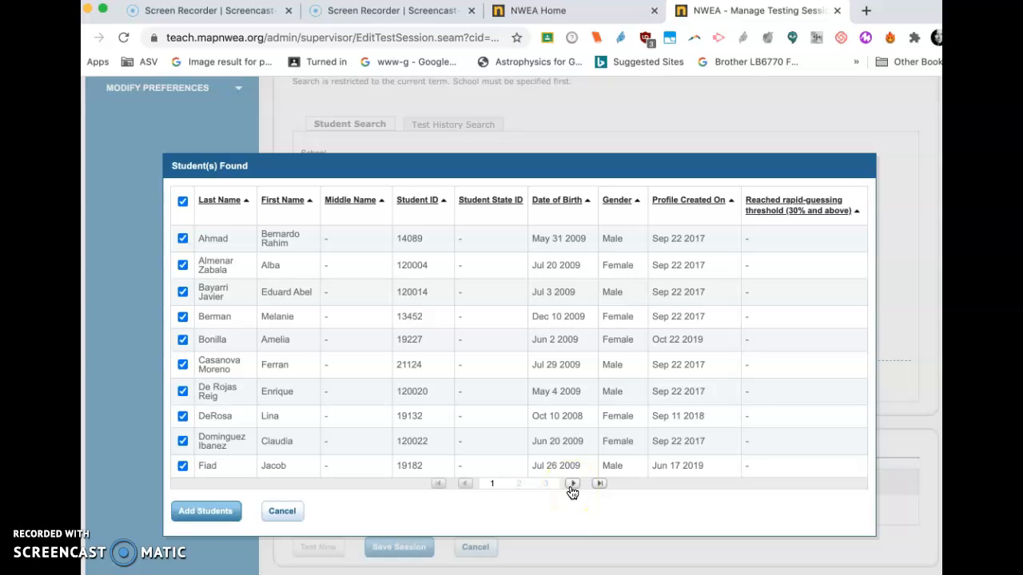
{"action": "left_click", "coordinate": [573, 494]}
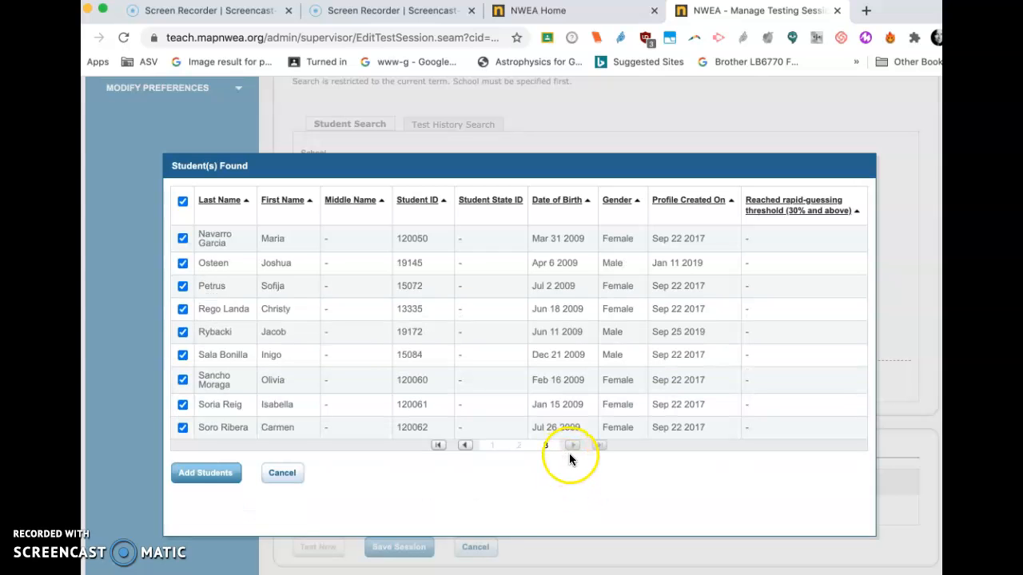
{"action": "left_click", "coordinate": [464, 445]}
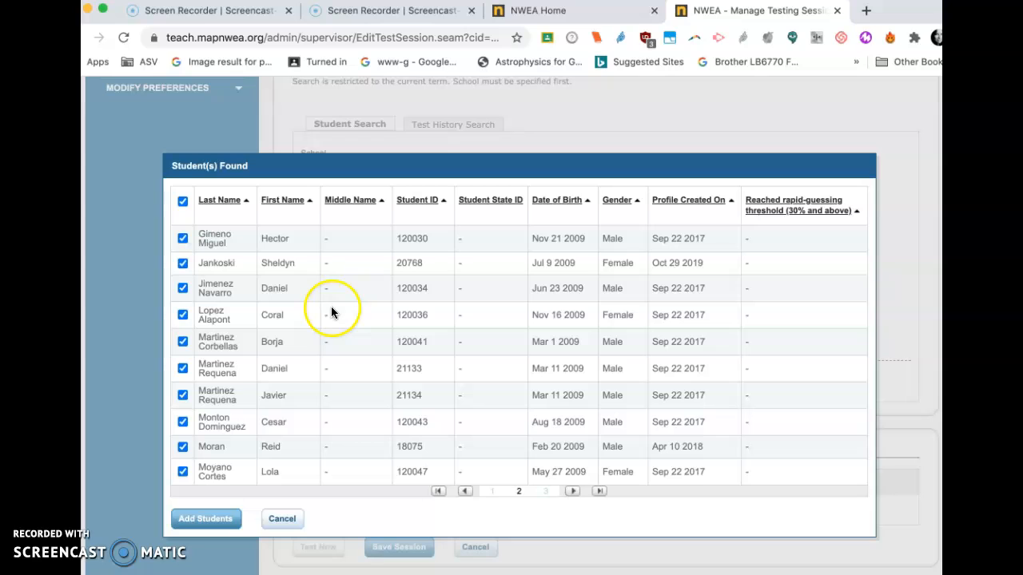
{"action": "left_click", "coordinate": [465, 493]}
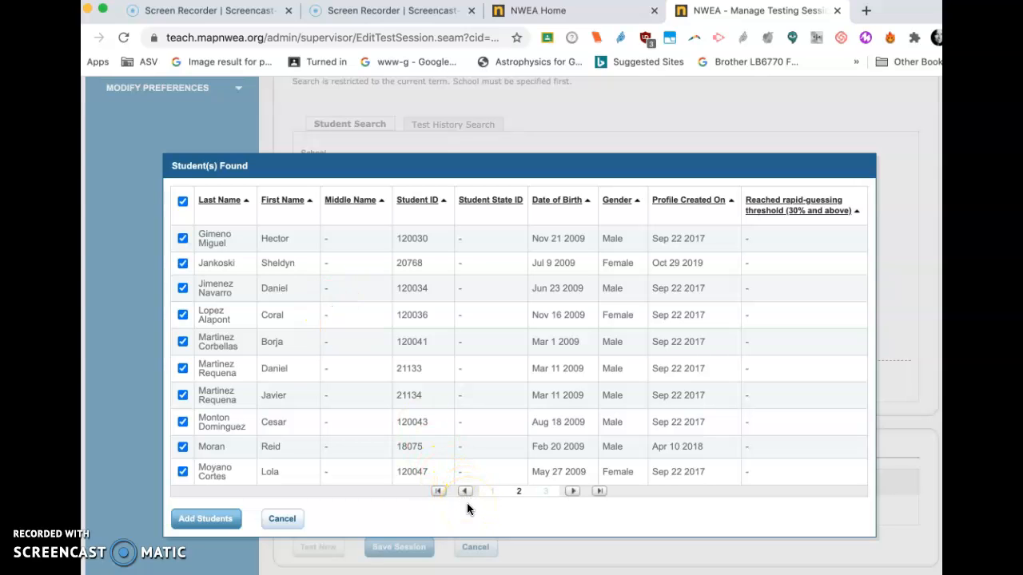
{"action": "left_click", "coordinate": [467, 492]}
{"action": "left_click", "coordinate": [204, 519]}
{"action": "left_click", "coordinate": [210, 520]}
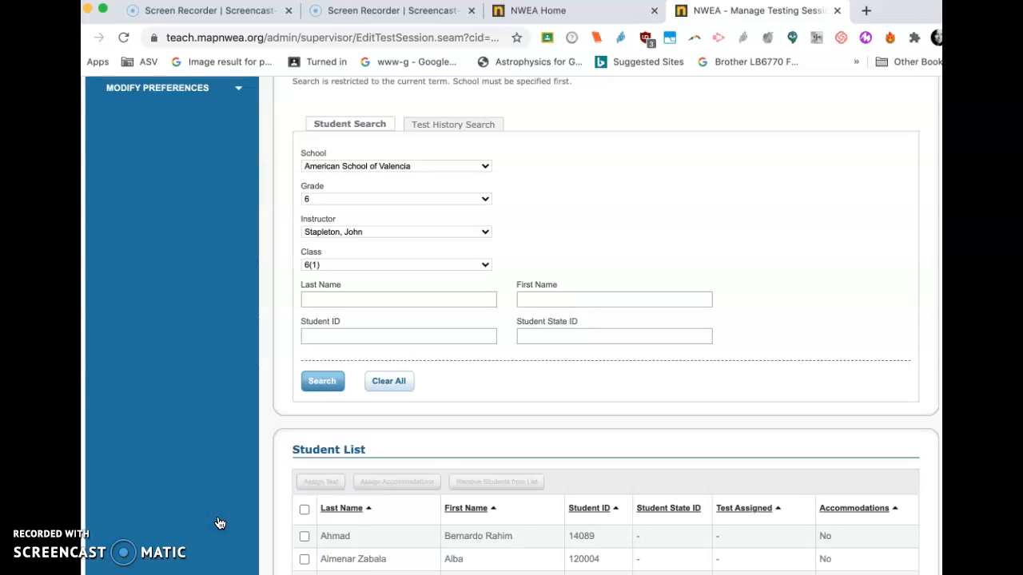
- Select all students in the student list and assign them the test Growth: Math 6+ CCSS 2010 V2
{"action": "left_click", "coordinate": [565, 430]}
{"action": "scroll", "coordinate": [566, 417], "scroll_direction": "down", "scroll_amount": 2}
{"action": "scroll", "coordinate": [567, 417], "scroll_direction": "down", "scroll_amount": 5}
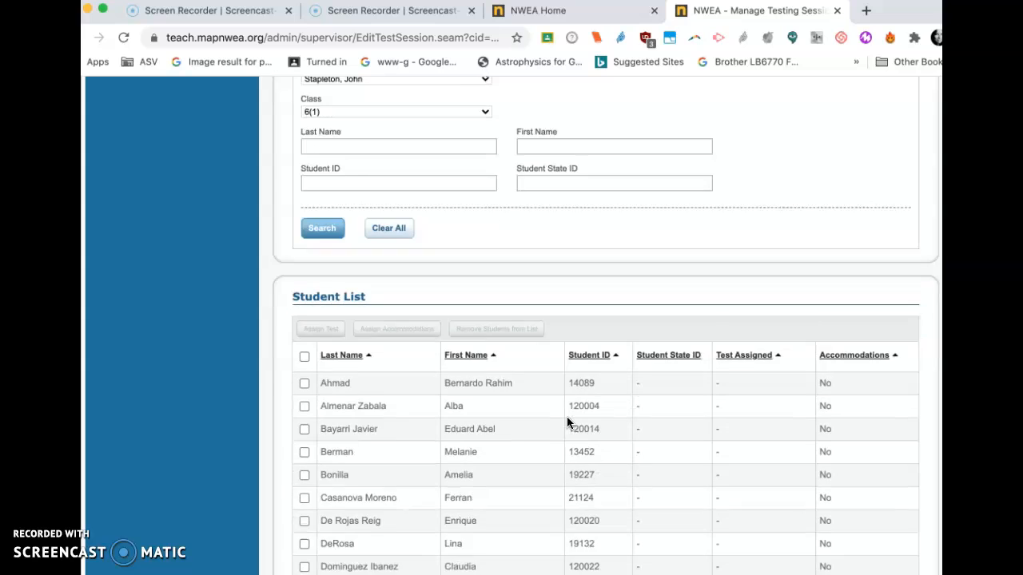
{"action": "scroll", "coordinate": [567, 421], "scroll_direction": "down", "scroll_amount": 1}
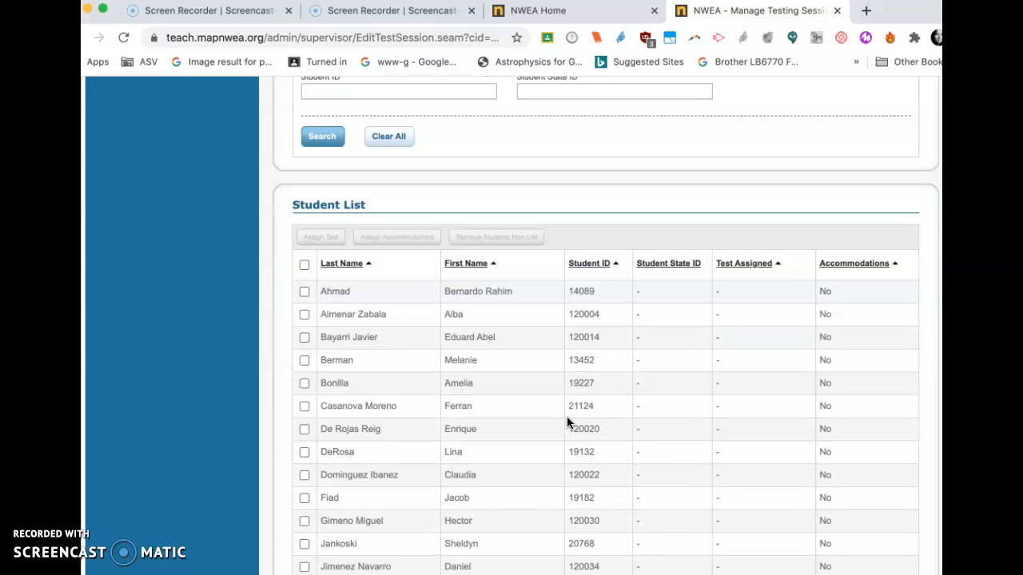
{"action": "left_click_drag", "start_coordinate": [569, 420], "coordinate": [624, 188]}
{"action": "scroll", "coordinate": [624, 190], "scroll_direction": "down", "scroll_amount": 3}
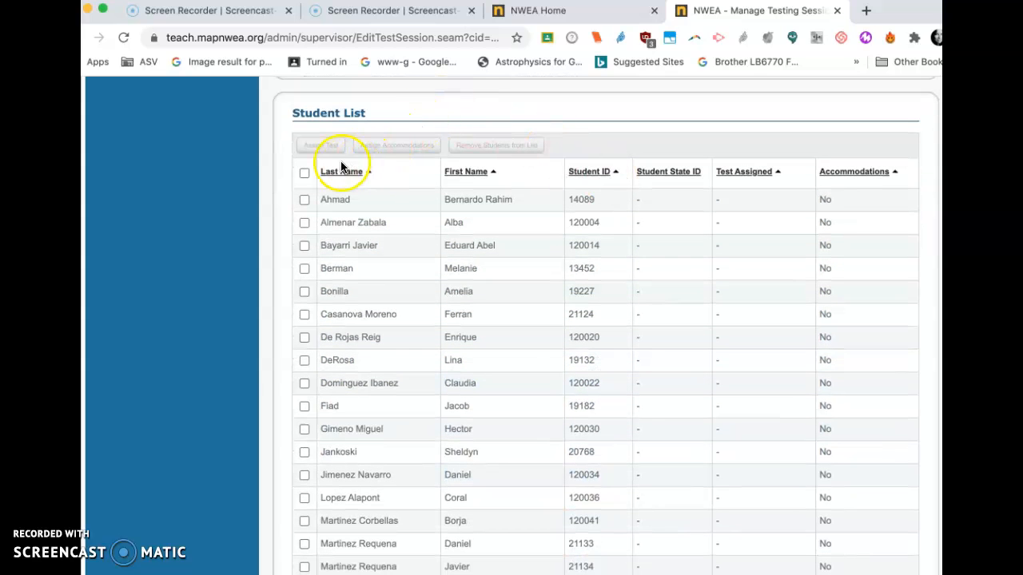
{"action": "left_click", "coordinate": [305, 174]}
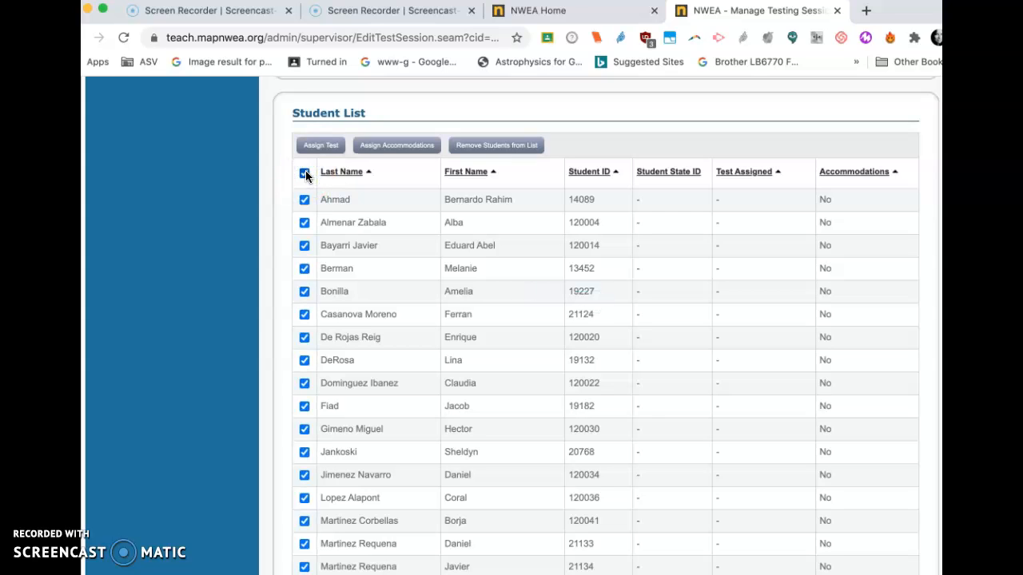
{"action": "left_click", "coordinate": [327, 150]}
{"action": "left_click", "coordinate": [327, 150]}
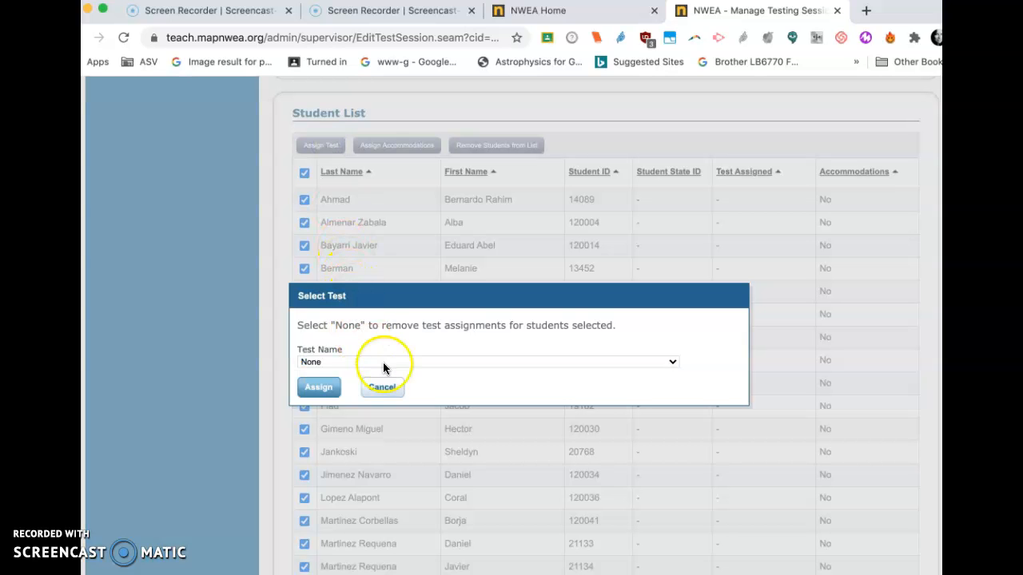
{"action": "left_click", "coordinate": [414, 361]}
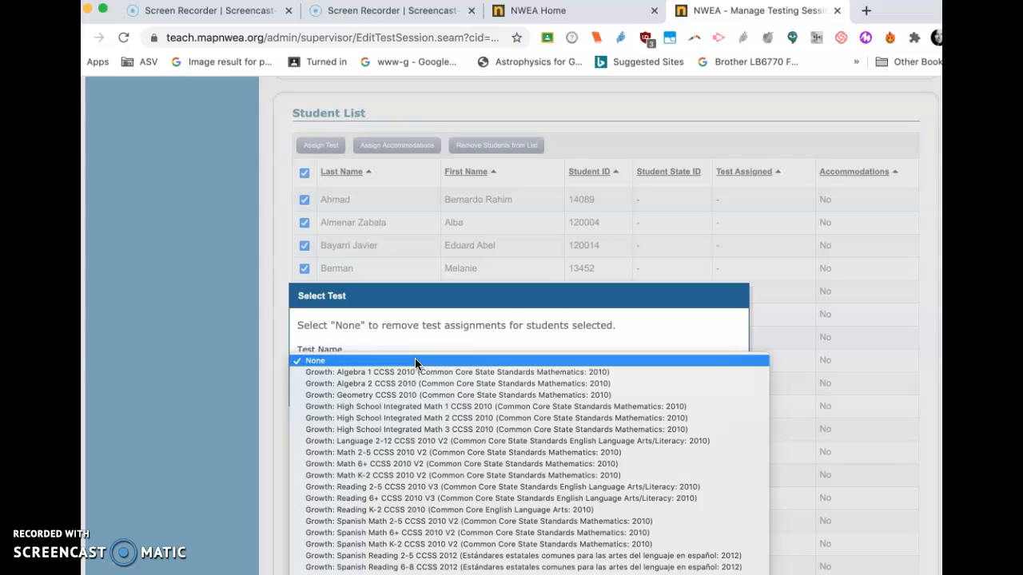
{"action": "left_click", "coordinate": [404, 464]}
{"action": "left_click", "coordinate": [330, 396]}
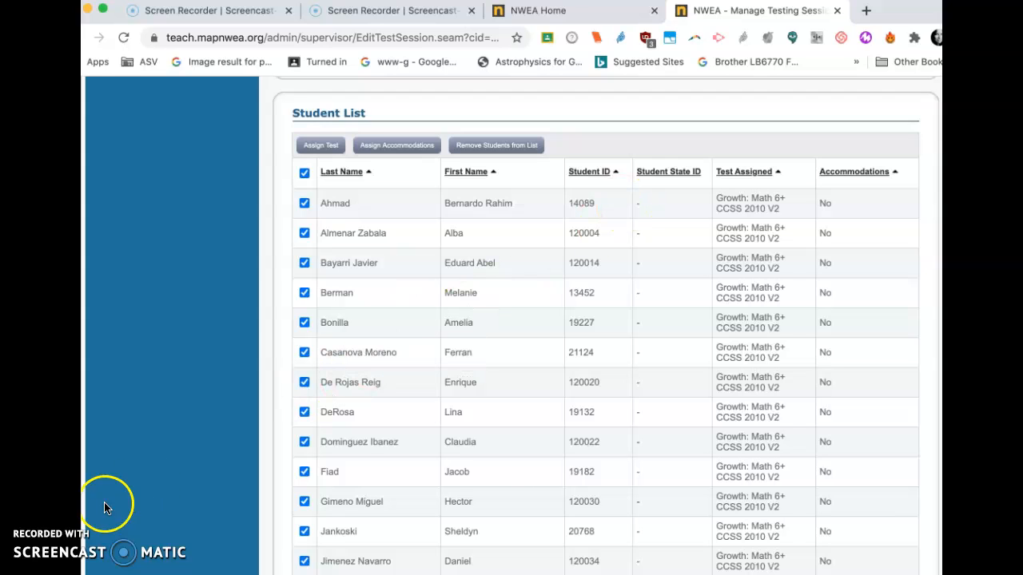
- Save the testing session under the name MathsMAP6.1 and exit the setup
{"action": "scroll", "coordinate": [114, 541], "scroll_direction": "down", "scroll_amount": 2}
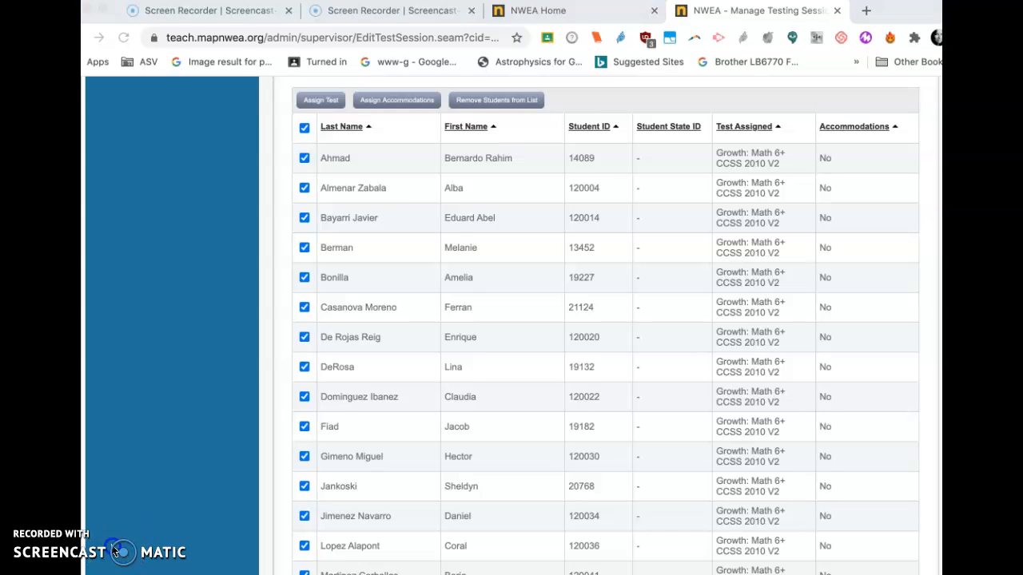
{"action": "scroll", "coordinate": [120, 543], "scroll_direction": "down", "scroll_amount": 10}
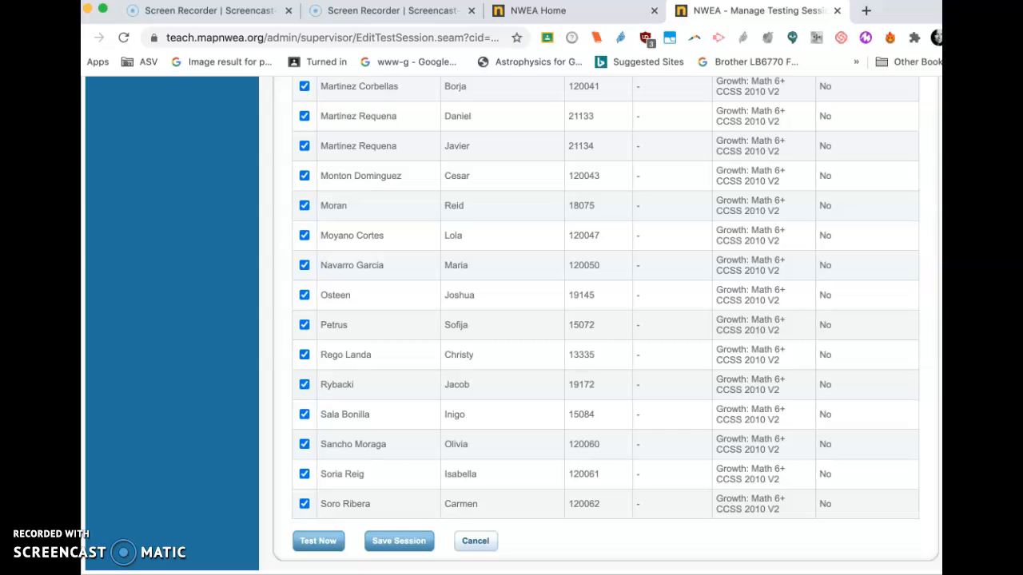
{"action": "left_click", "coordinate": [375, 549]}
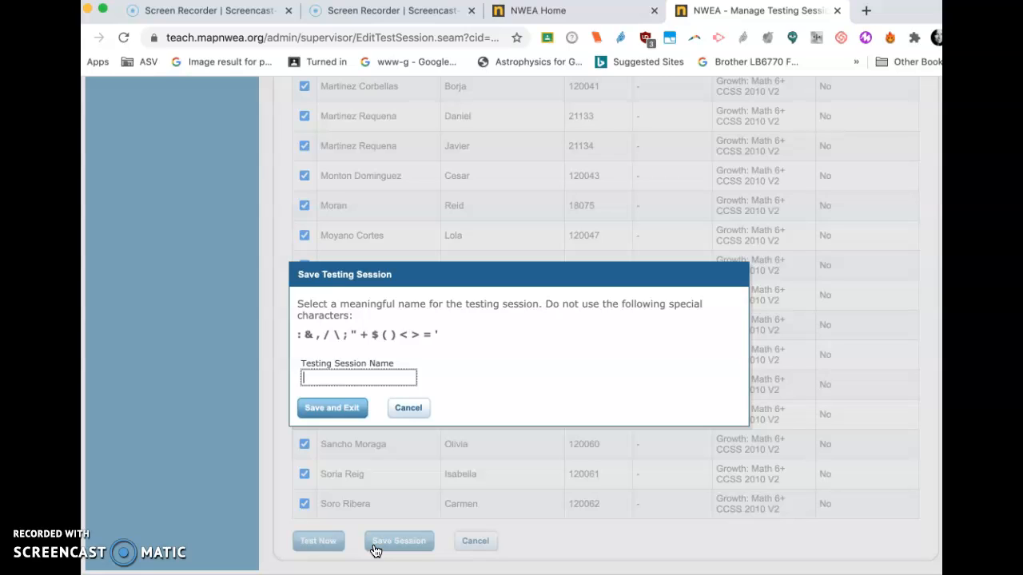
{"action": "type", "text": "Maths MAP6.1"}
{"action": "left_click", "coordinate": [336, 409]}
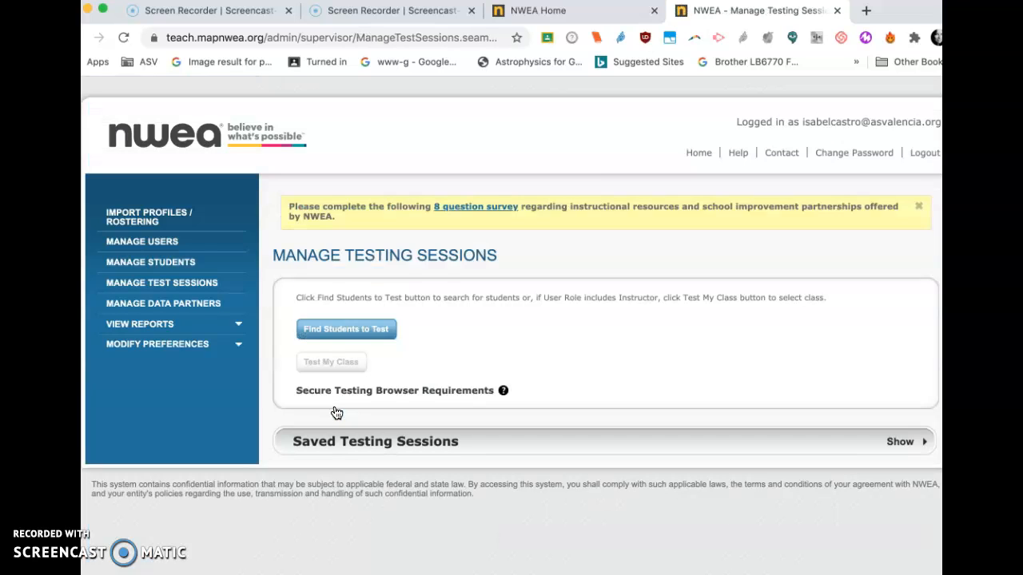
{"action": "left_click", "coordinate": [110, 551]}
{"action": "left_click", "coordinate": [110, 553]}
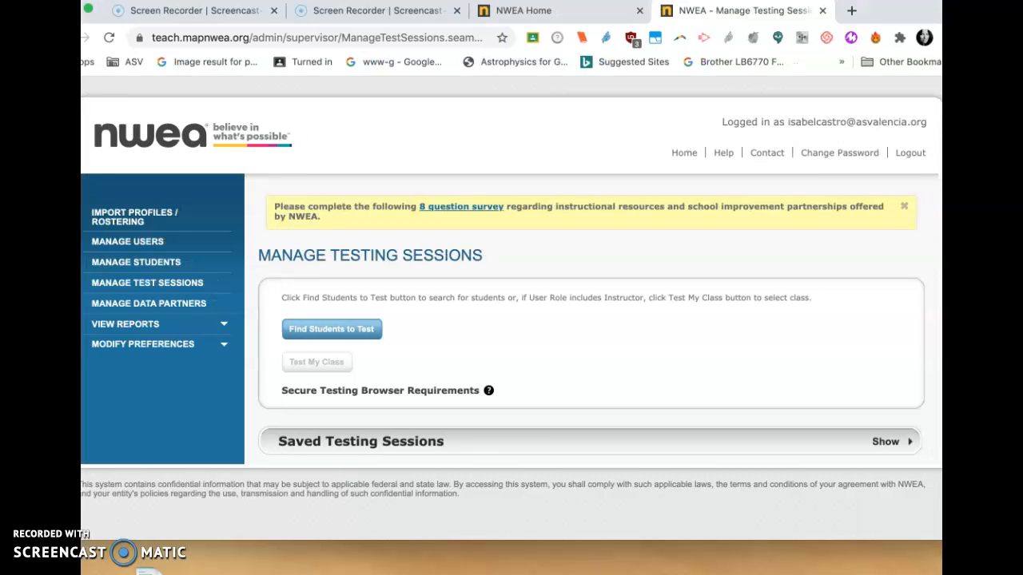
- Expand the saved testing sessions and select the MathsMAP6.1 session
{"action": "left_click", "coordinate": [410, 445]}
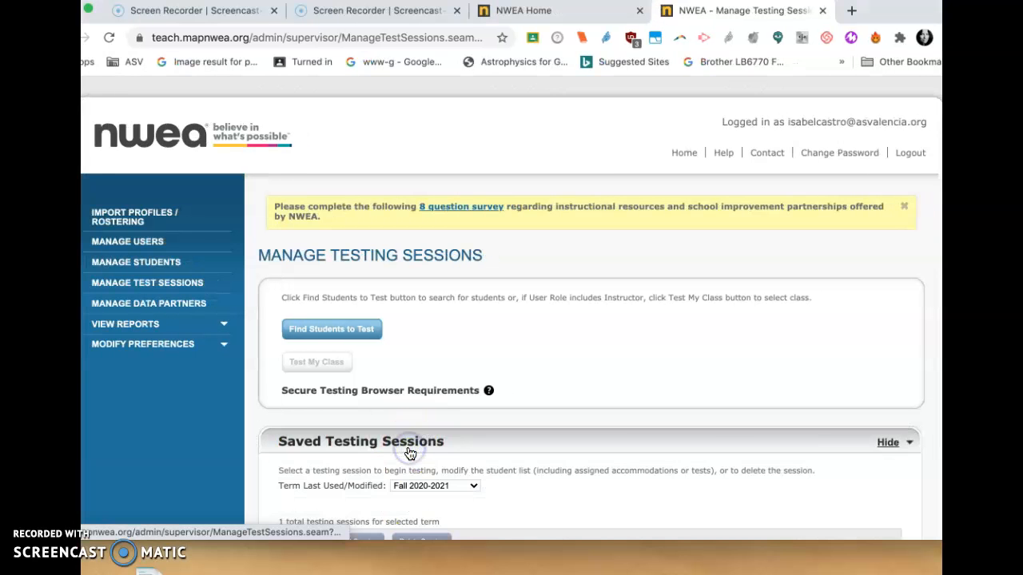
{"action": "left_click", "coordinate": [406, 447]}
{"action": "left_click", "coordinate": [406, 447]}
{"action": "left_click", "coordinate": [406, 448]}
{"action": "left_click", "coordinate": [406, 447]}
{"action": "left_click", "coordinate": [406, 447]}
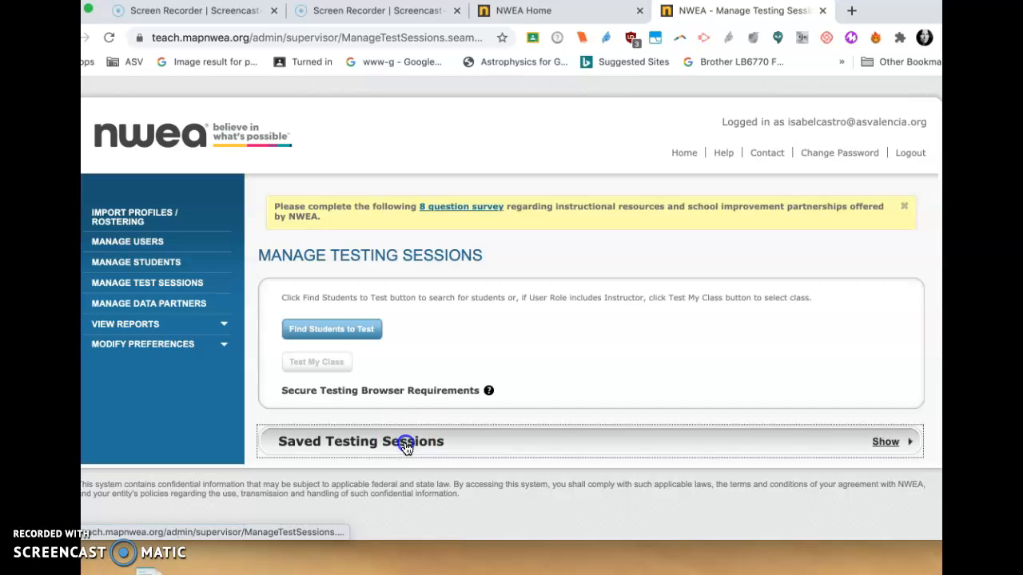
{"action": "left_click", "coordinate": [406, 447]}
{"action": "scroll", "coordinate": [499, 421], "scroll_direction": "down", "scroll_amount": 2}
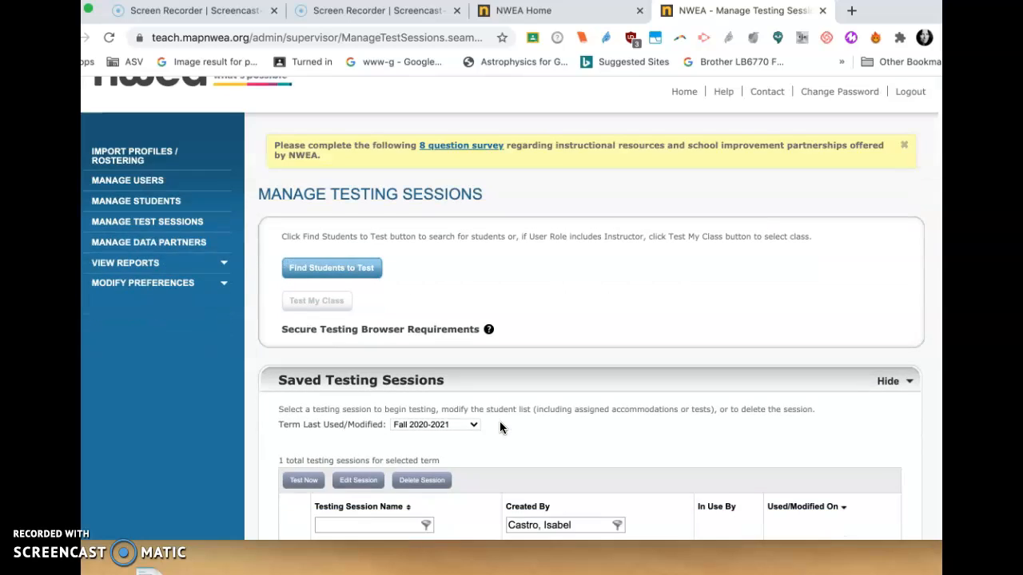
{"action": "scroll", "coordinate": [499, 428], "scroll_direction": "down", "scroll_amount": 2}
{"action": "left_click", "coordinate": [347, 423]}
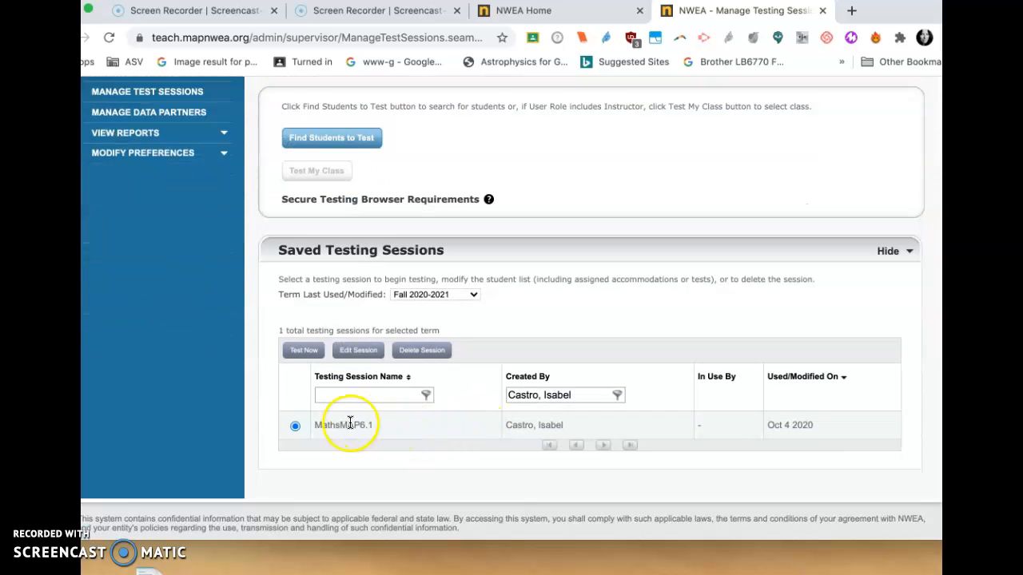